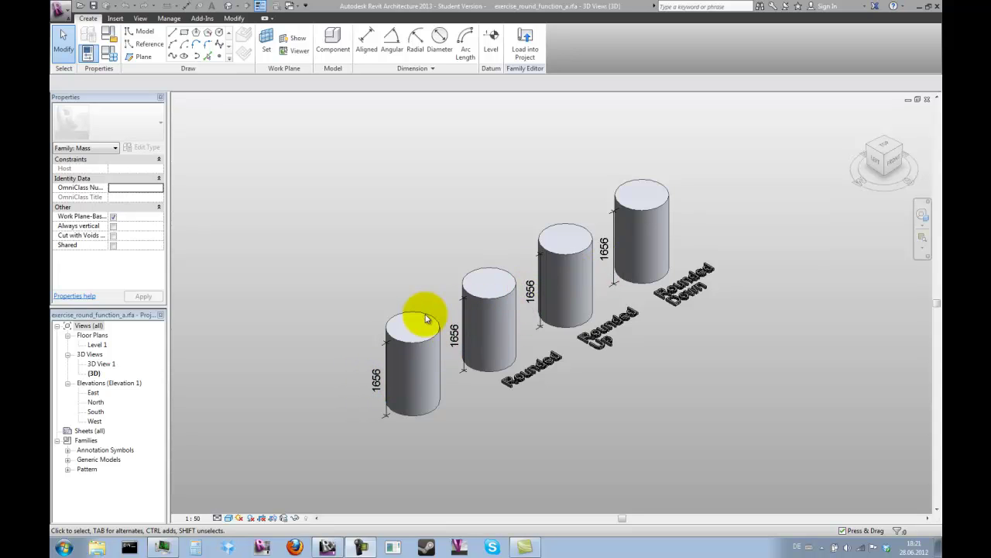
Step: Associate the first cylinder's Positive Offset with the 'offset' family parameter, keeping 1656.2
click(419, 361)
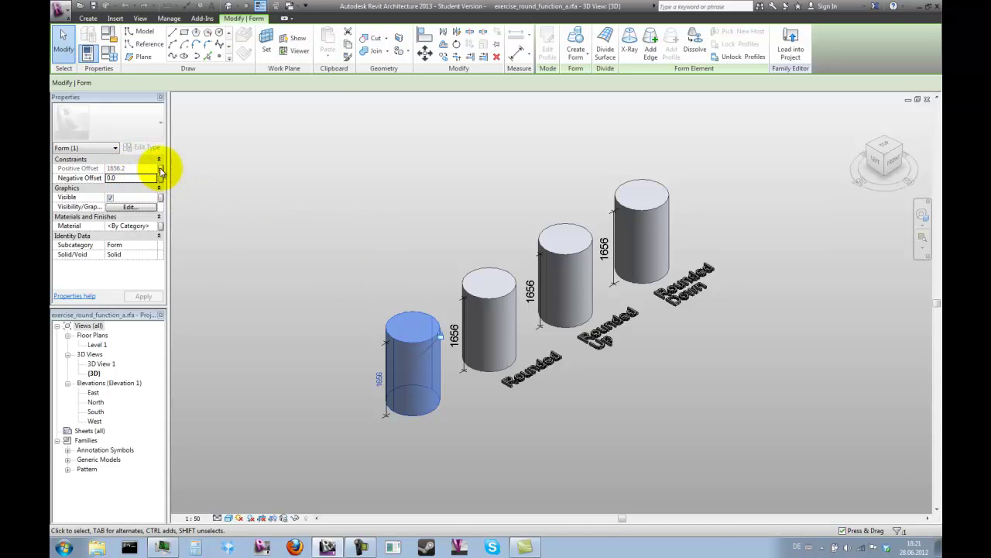
click(160, 168)
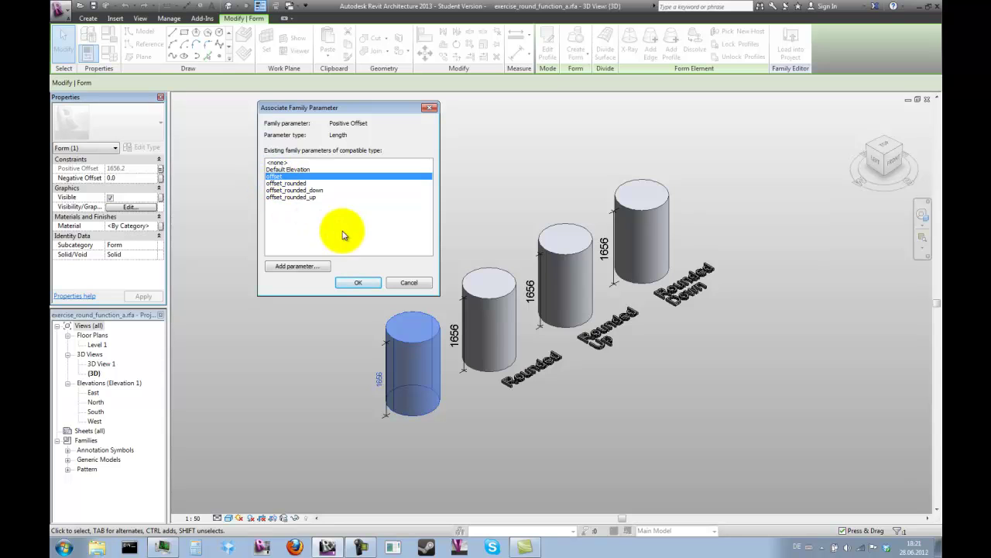
click(357, 283)
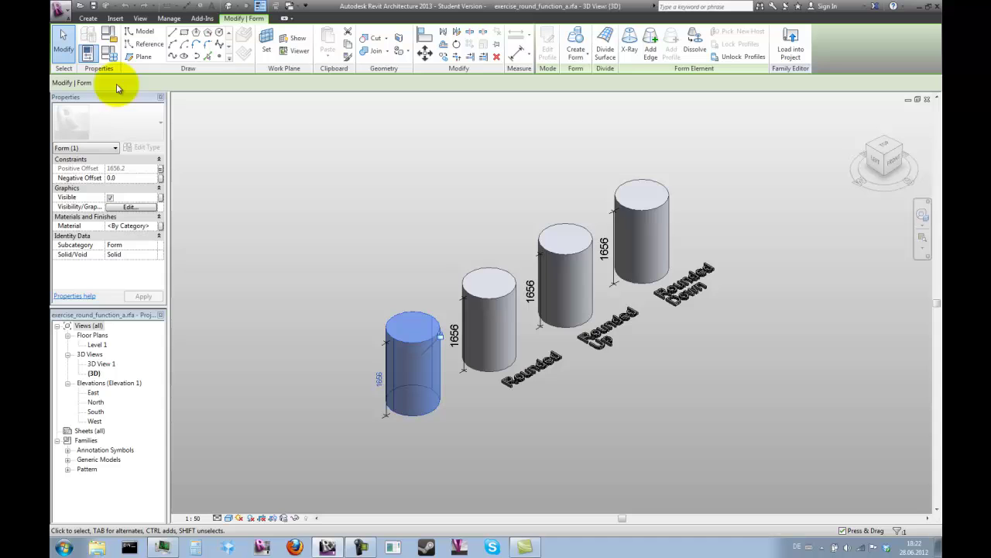
Step: Open Family Types and examine number_rounded's round(number) formula, highlighting the function and its argument
click(112, 57)
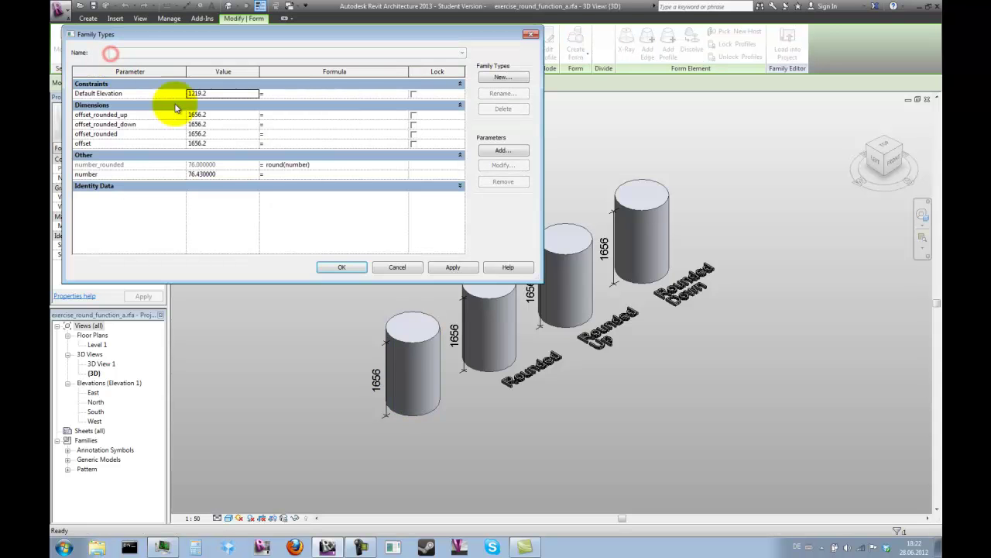
click(268, 165)
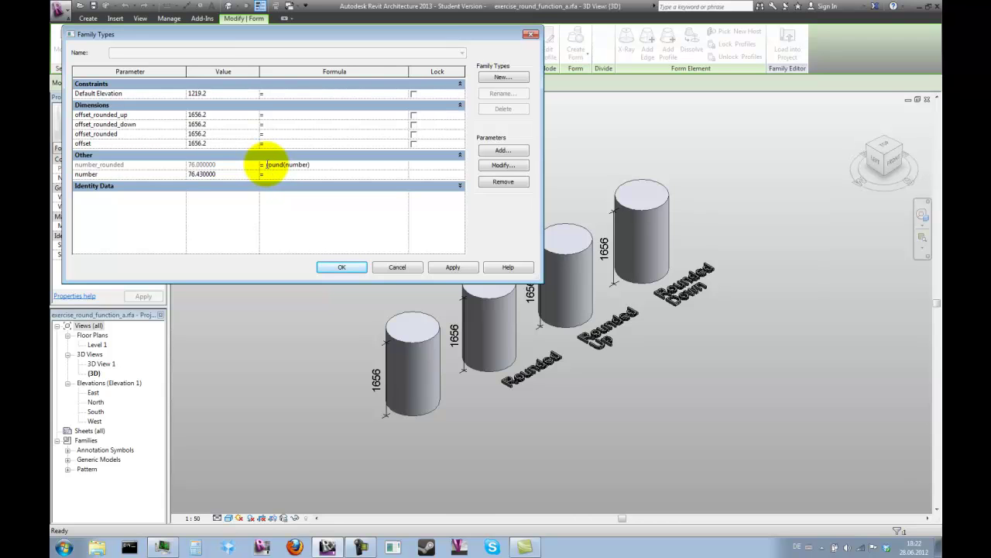
drag(264, 165, 282, 166)
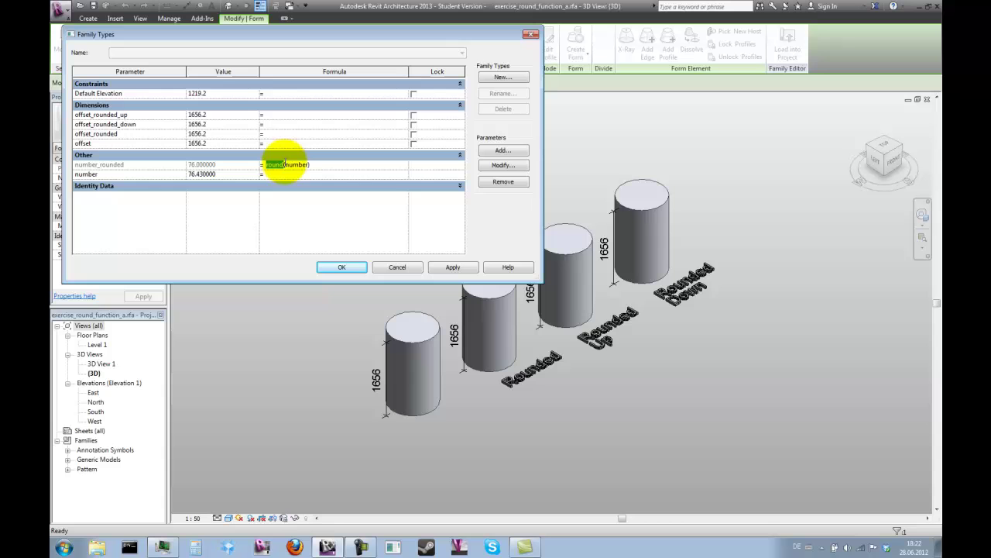
drag(286, 165, 311, 165)
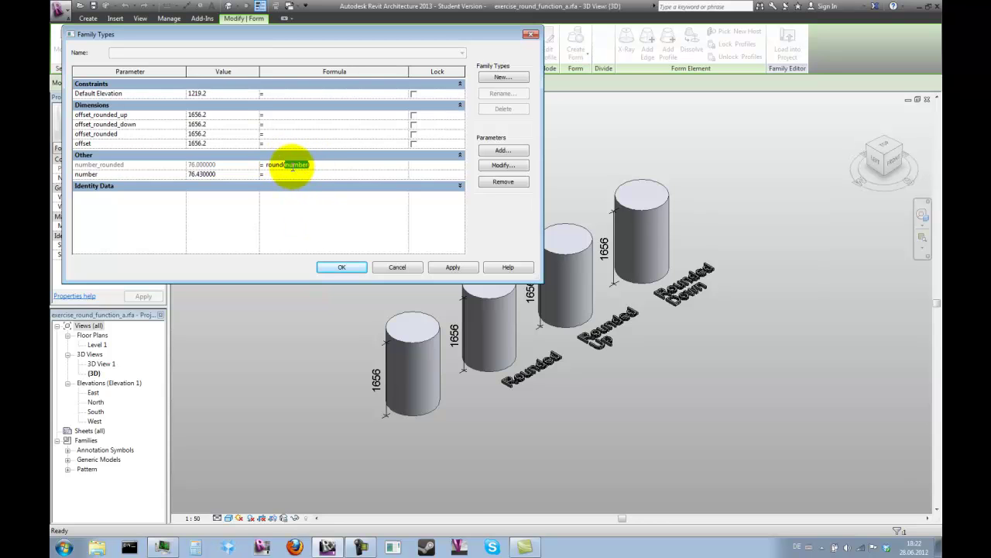
click(289, 166)
drag(287, 165, 307, 165)
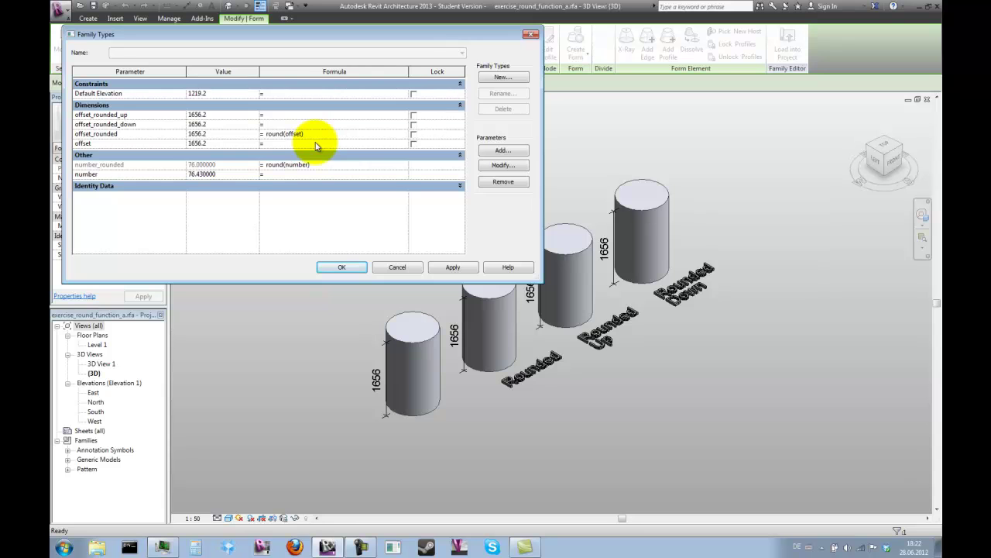
Step: Commit round(offset) as offset_rounded's formula and dismiss the resulting Inconsistent Units error
click(302, 135)
key(Return)
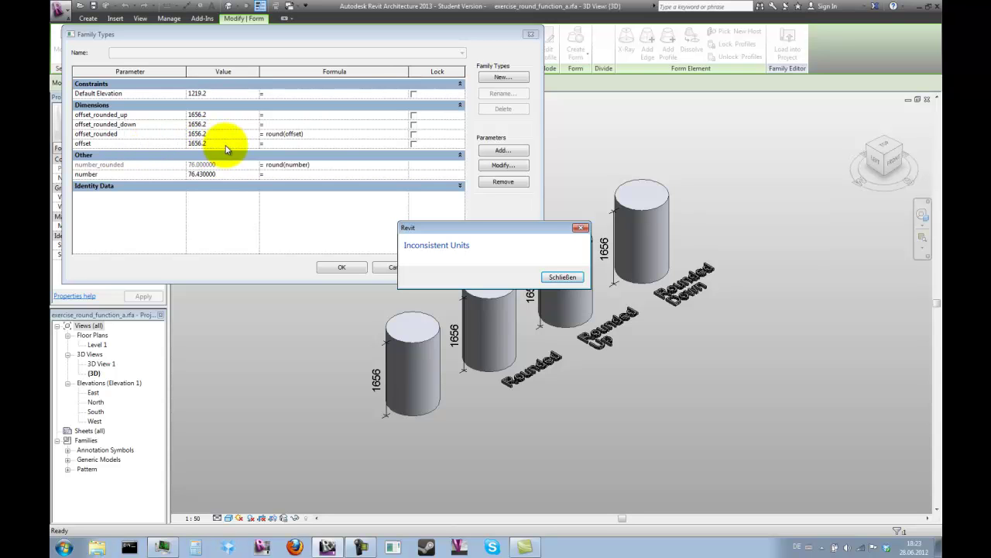
click(562, 277)
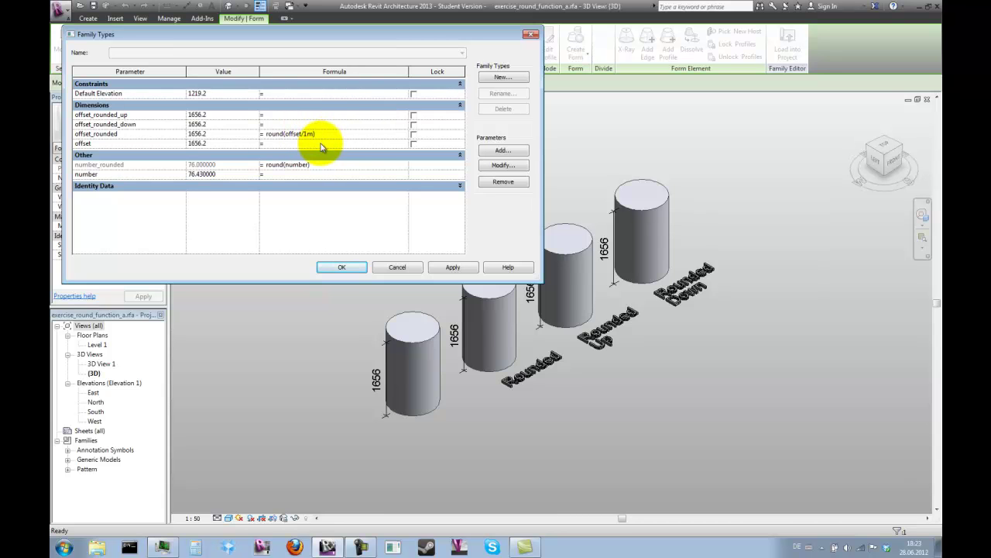
Step: Revise offset_rounded to round(offset / 1000 mm) * 1000 mm, giving 2000
text())
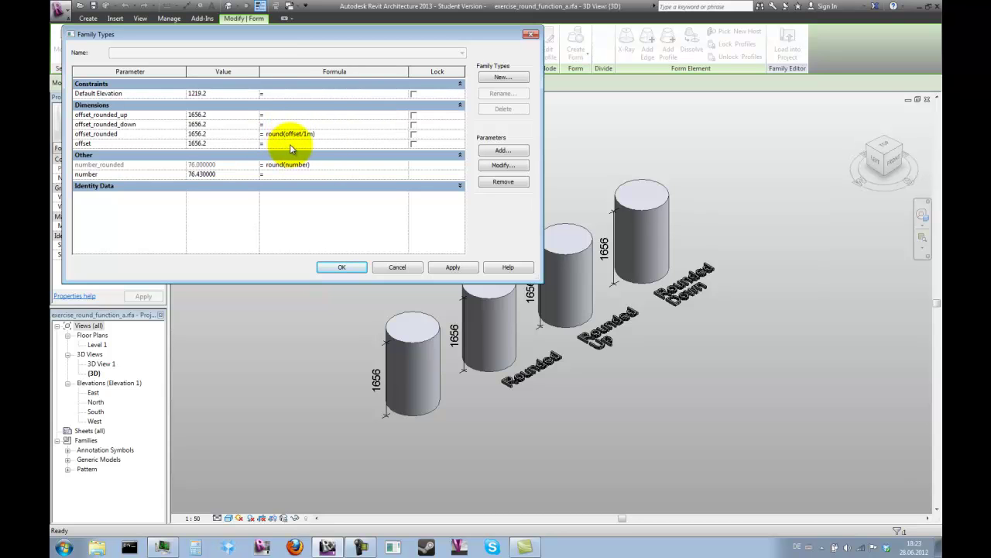
key(Return)
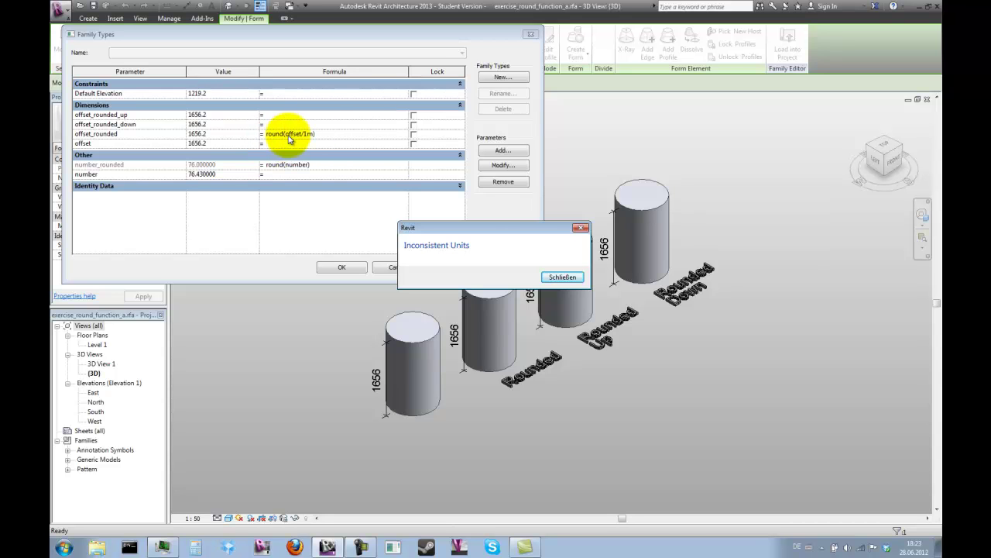
click(557, 277)
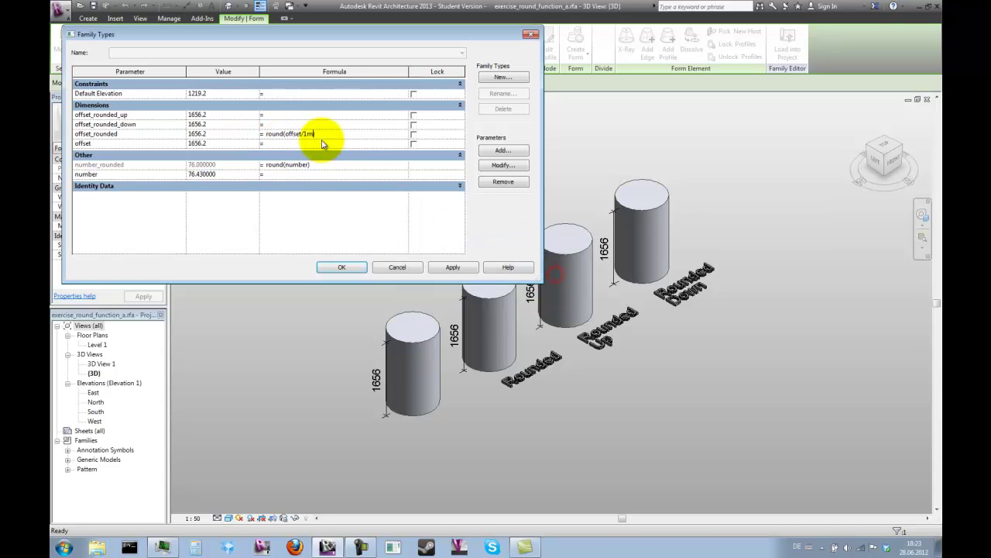
text()*1m)
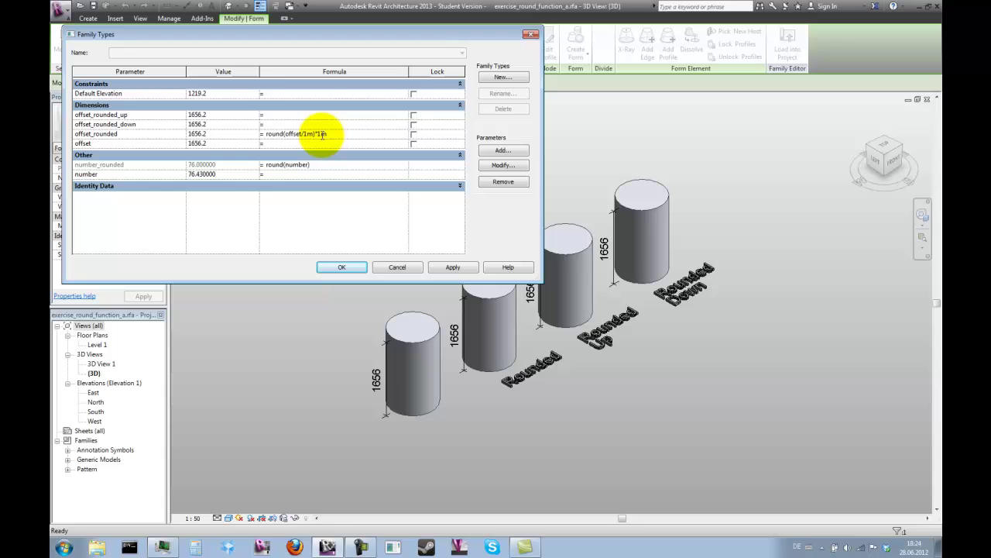
click(291, 141)
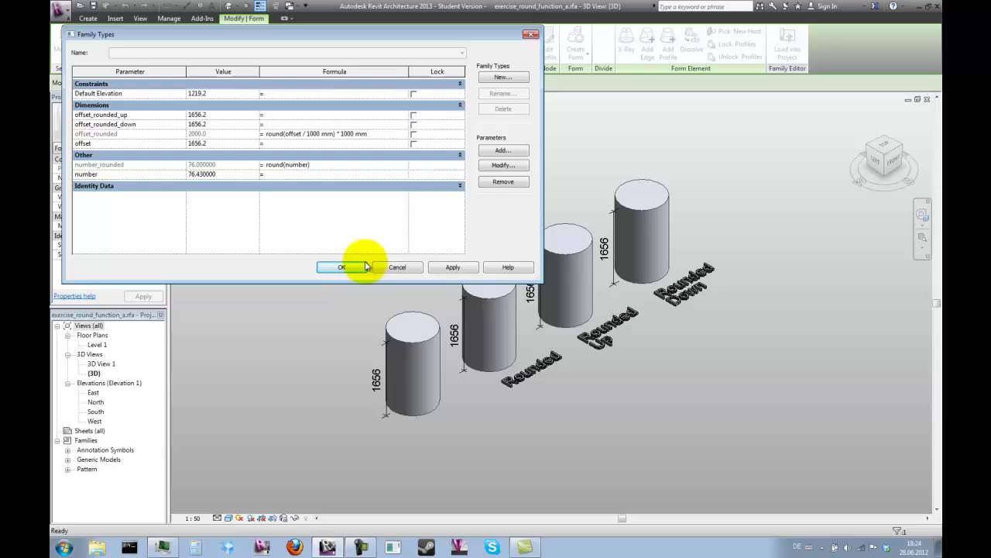
Step: Drag the first cylinder's top to offset 2623.4 so offset_rounded reads 3000, then reopen Family Types
click(331, 267)
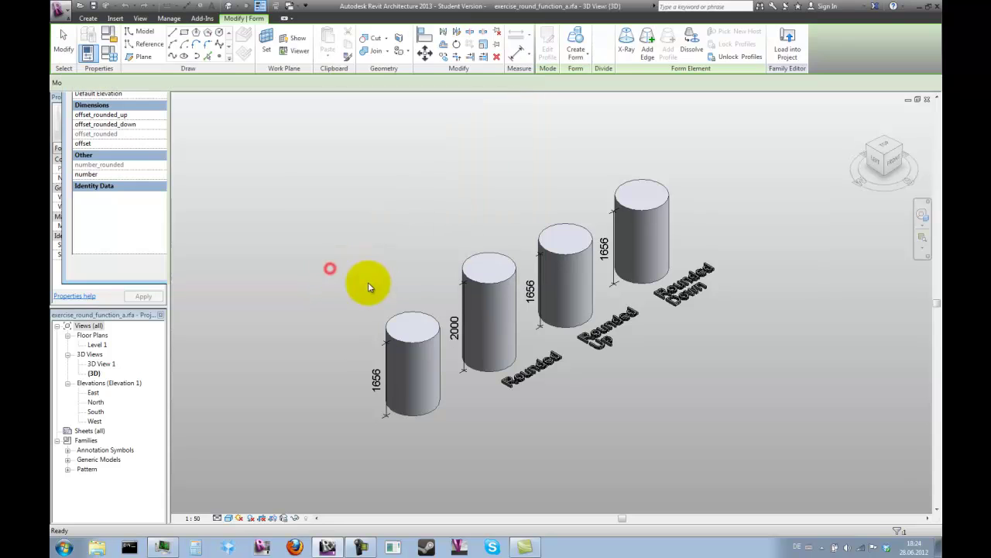
click(408, 329)
drag(412, 307, 393, 193)
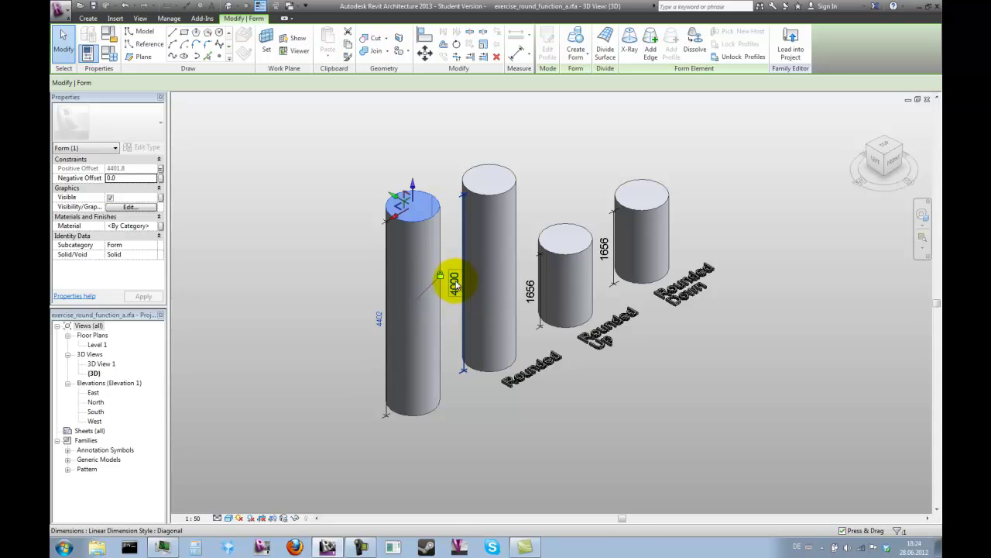
drag(413, 185, 431, 320)
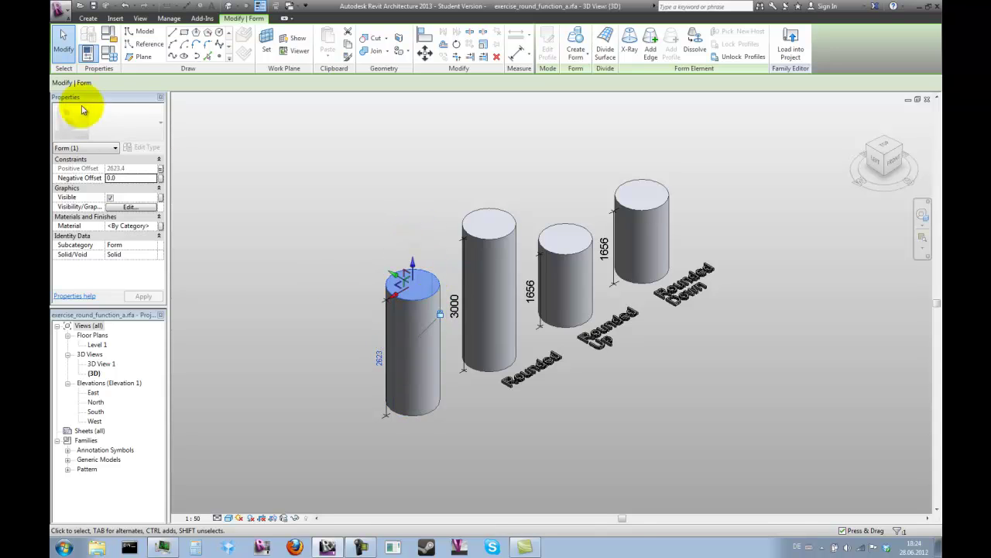
click(110, 51)
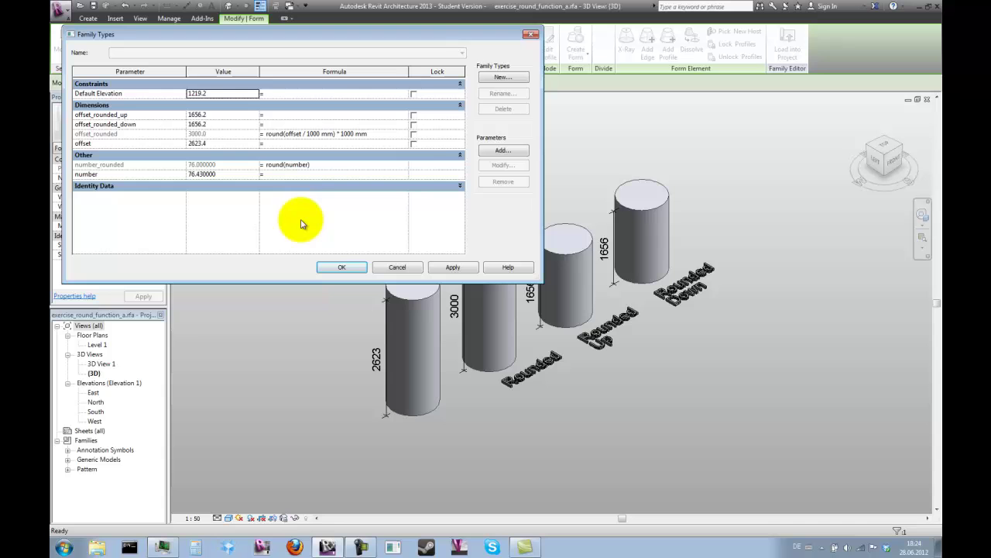
Step: Add a round_factor length parameter, set it to 500 and apply it
click(310, 134)
drag(310, 133, 330, 134)
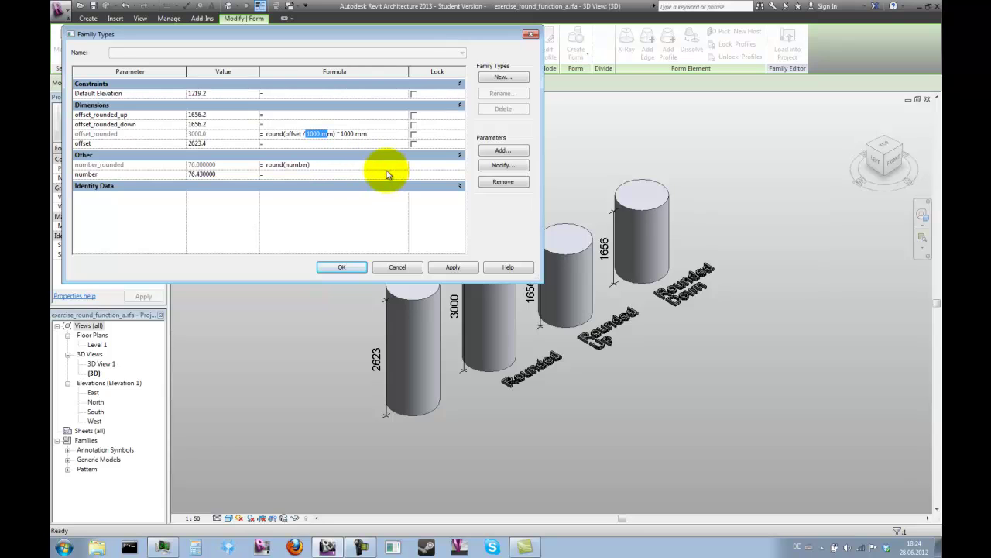
click(504, 153)
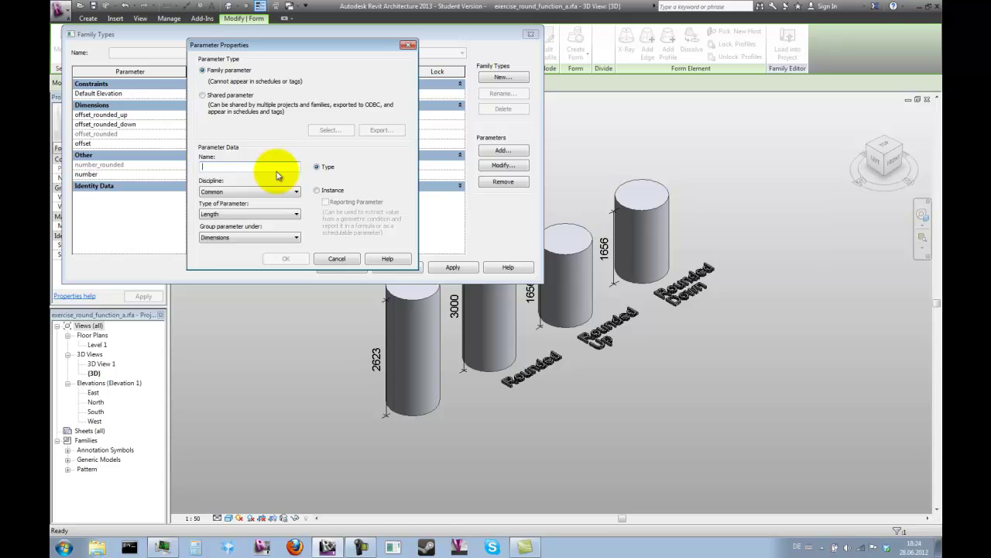
text(ound_factor)
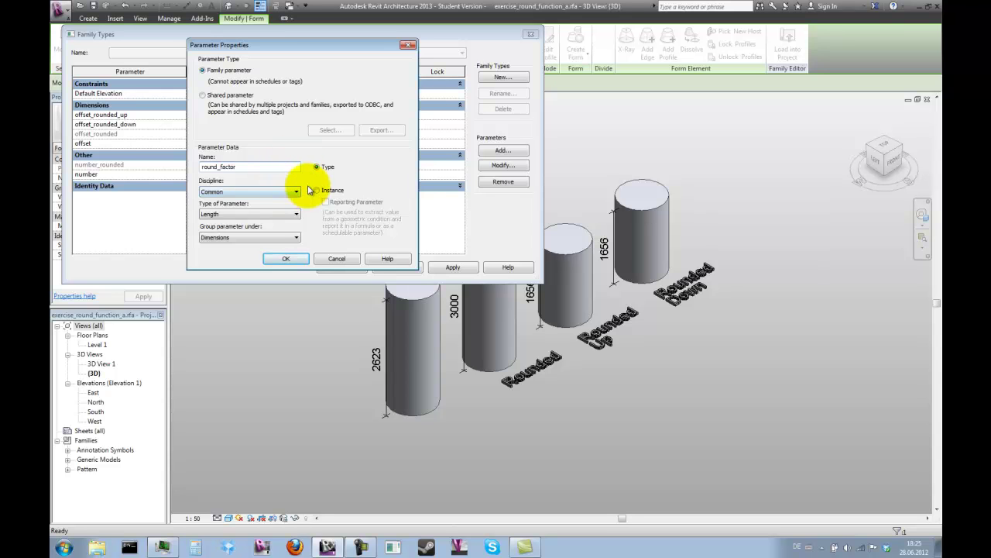
click(287, 260)
click(206, 114)
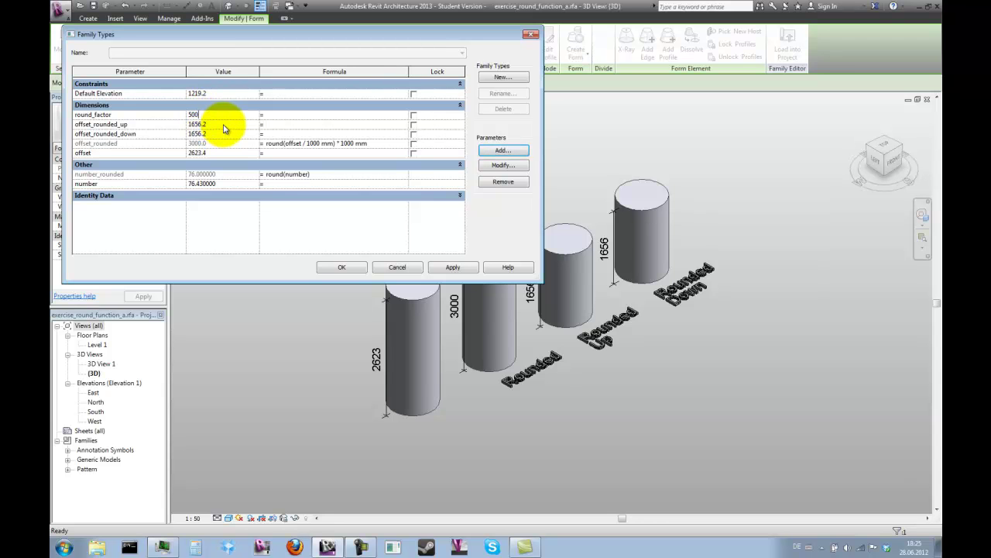
click(223, 124)
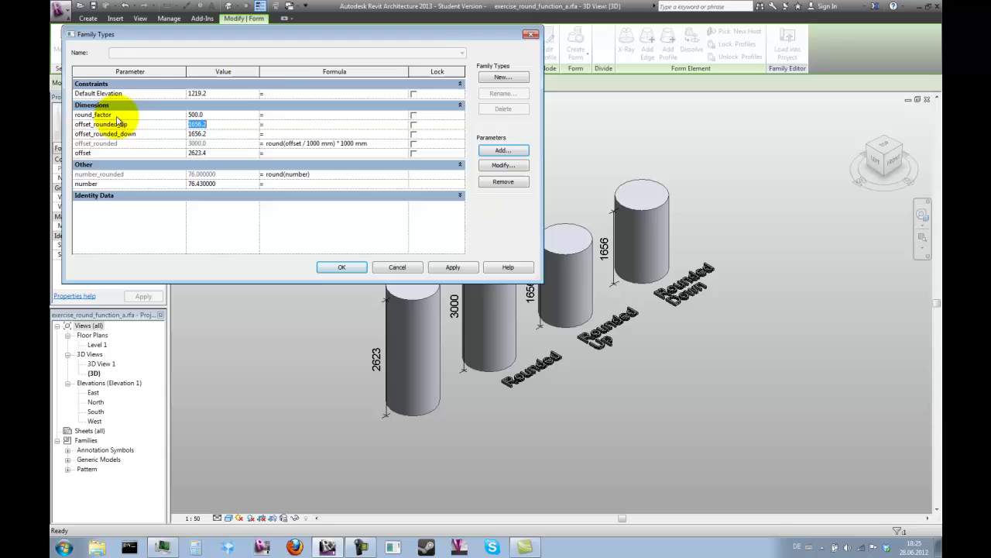
click(85, 115)
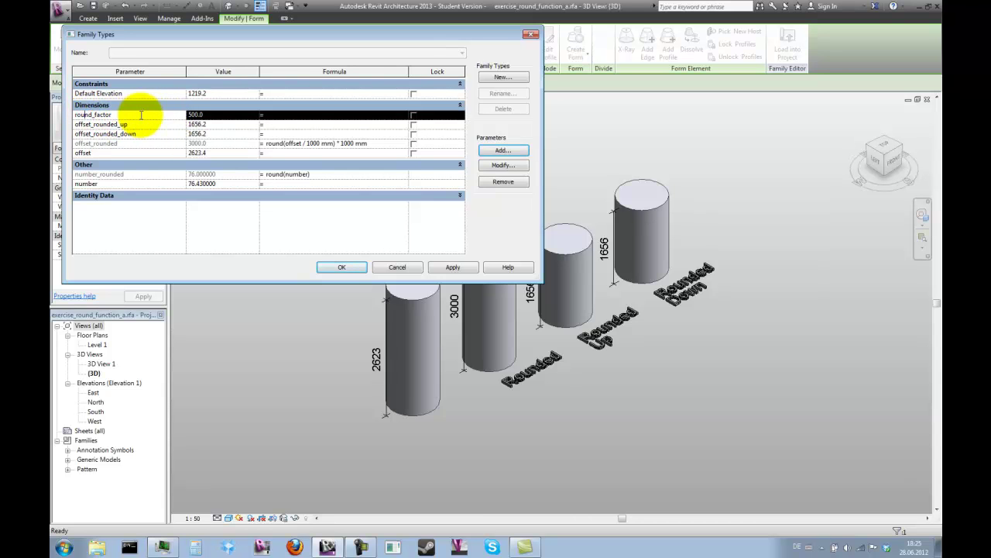
click(453, 268)
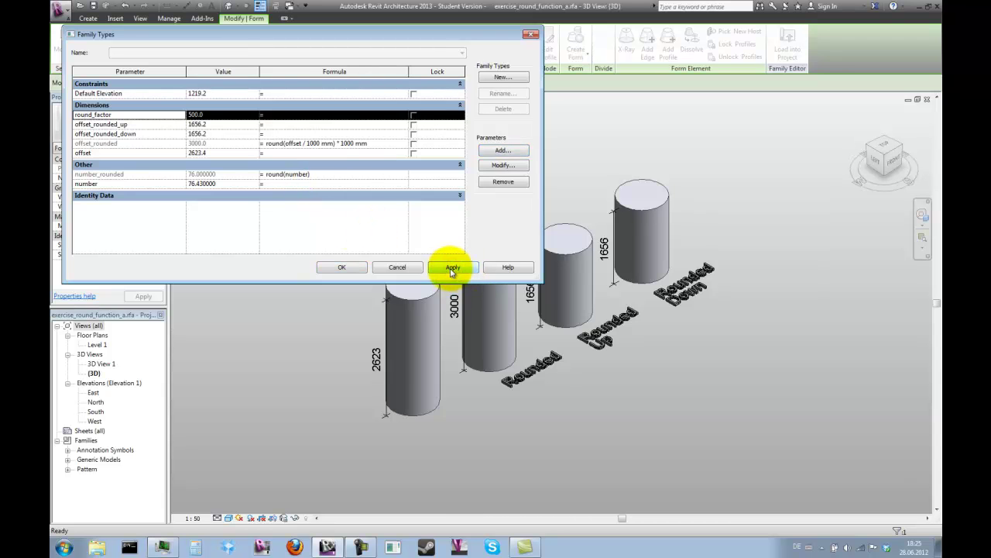
click(115, 114)
click(97, 115)
key(ctrl+c)
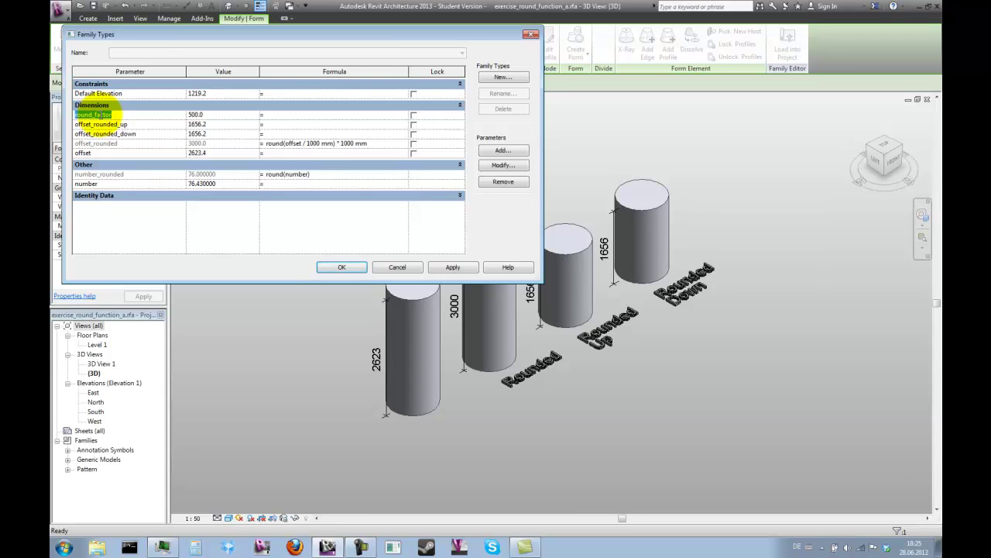
Step: Replace both 1000 mm values in offset_rounded's formula with round_factor
click(304, 144)
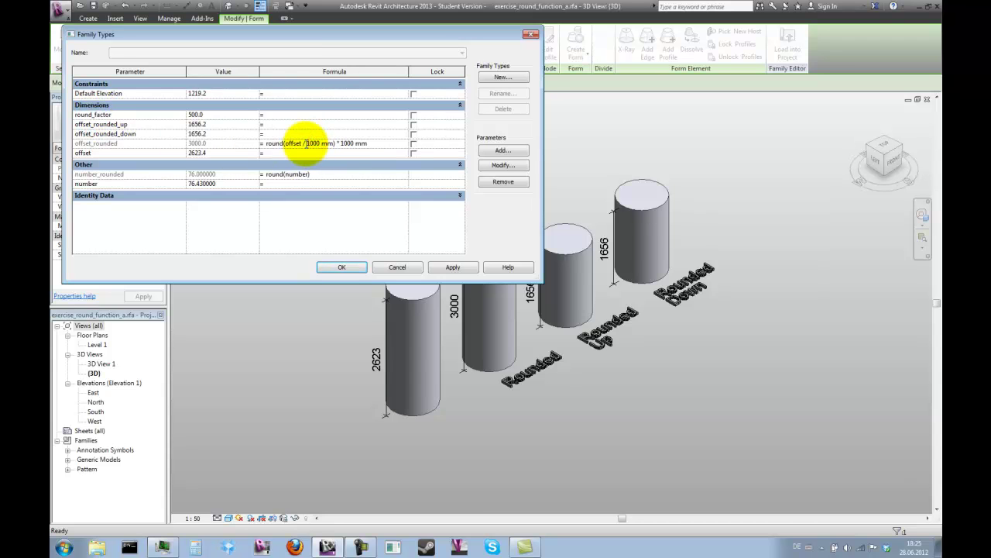
drag(306, 143, 331, 146)
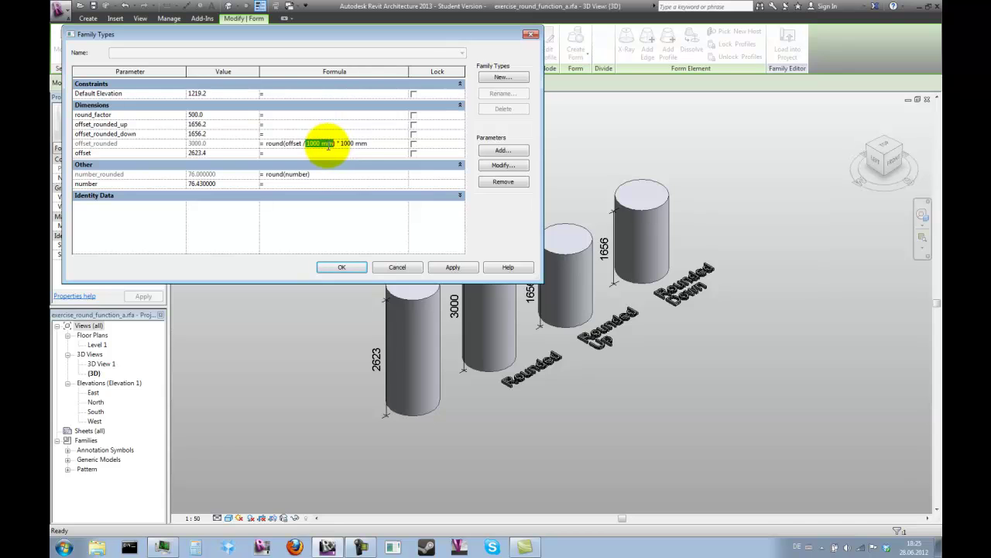
key(ctrl+v)
drag(348, 143, 394, 143)
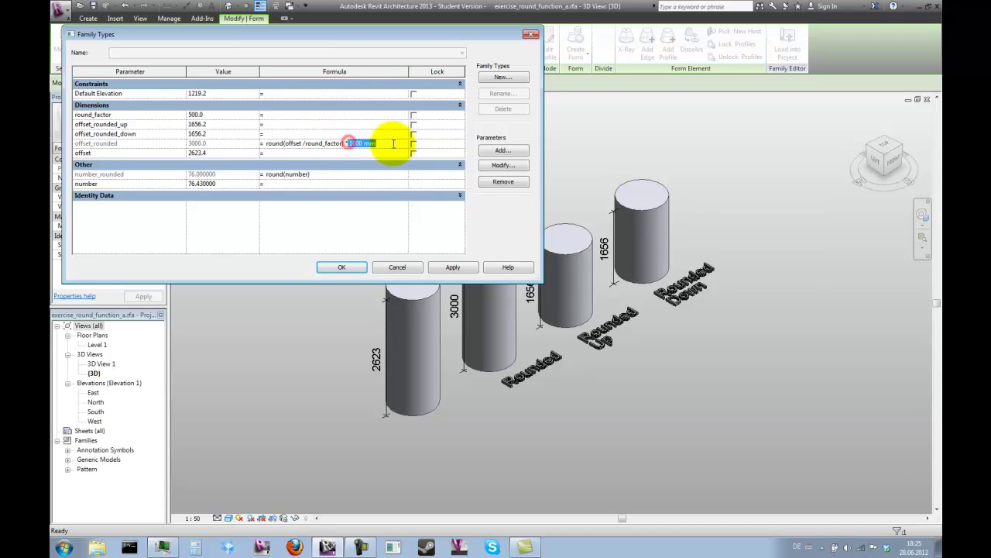
key(ctrl+v)
click(369, 154)
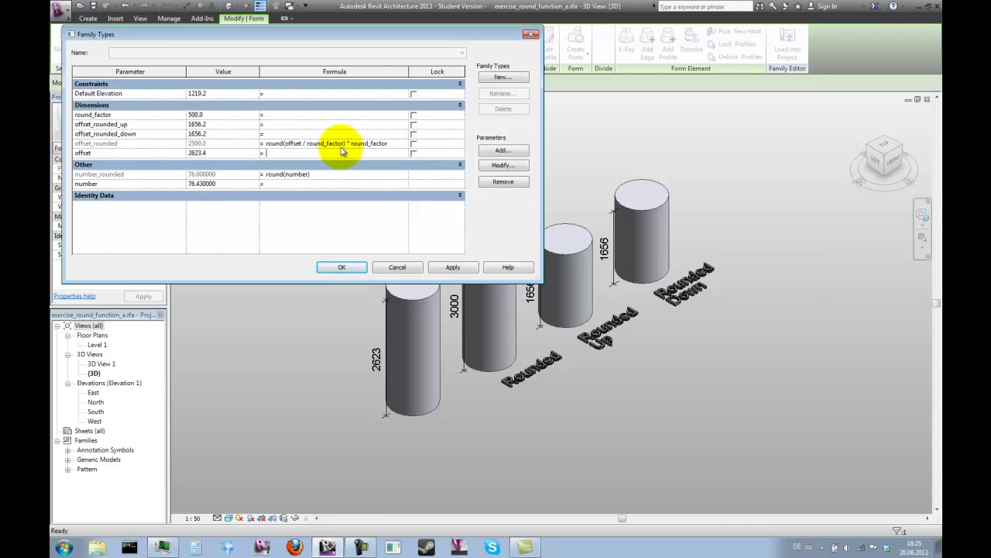
Step: Copy the formula into offset_rounded_down, changing round to rounddown
drag(392, 143, 245, 151)
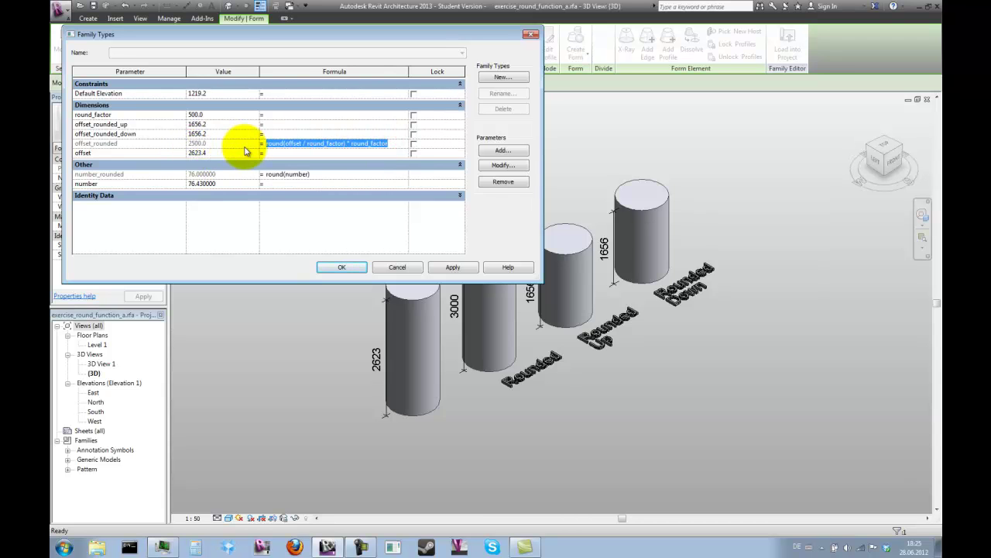
key(ctrl+c)
click(270, 134)
key(ctrl+v)
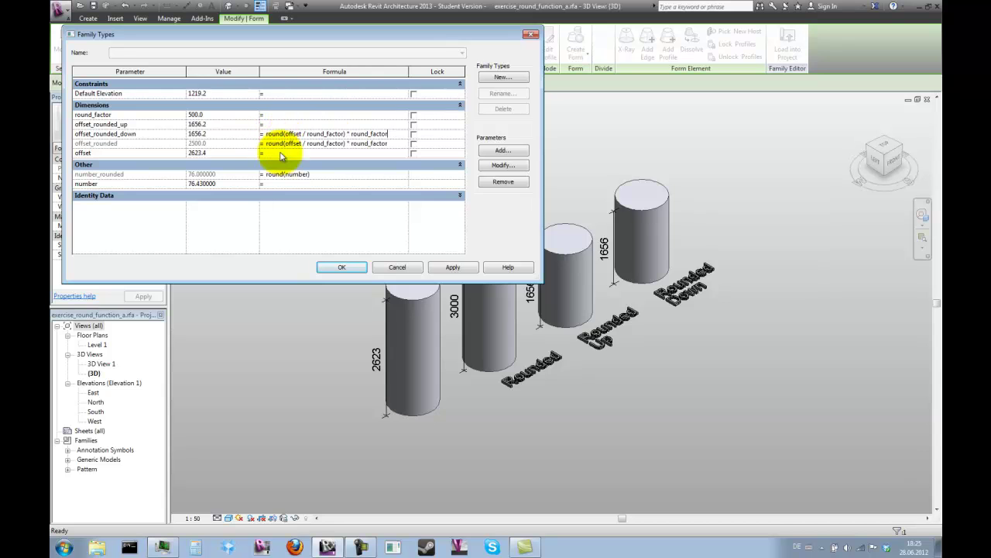
click(282, 134)
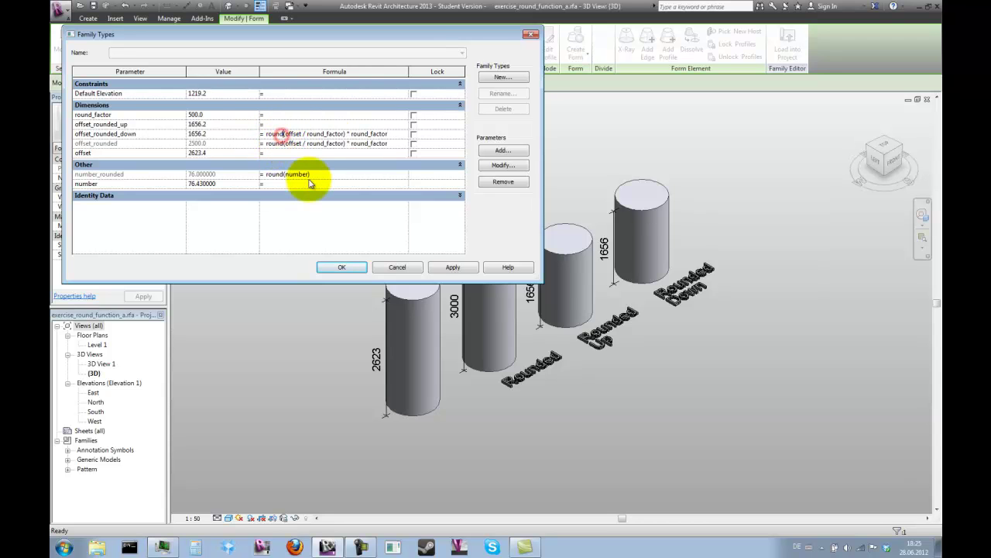
text(down)
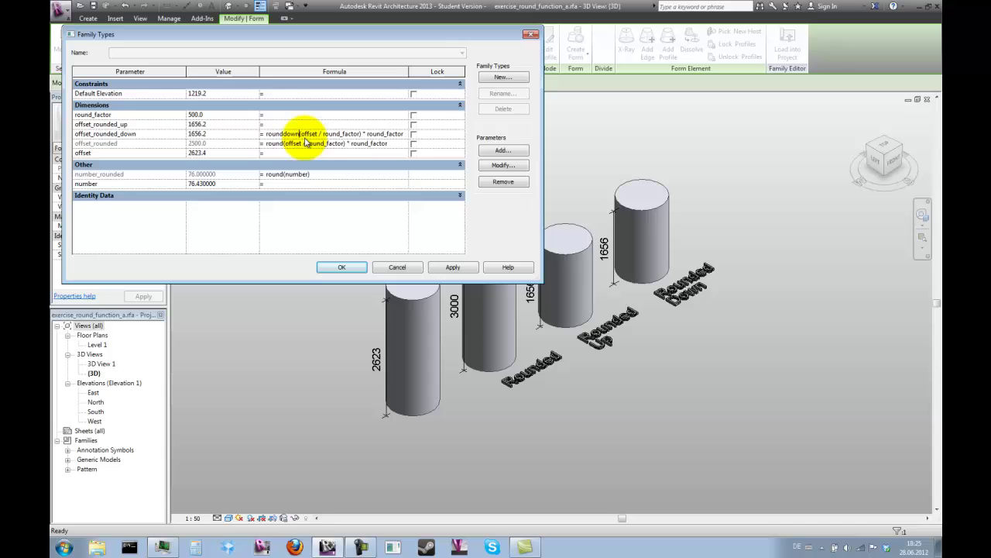
click(299, 123)
Step: Paste the formula into offset_rounded_up, changing round to roundup
key(ctrl+v)
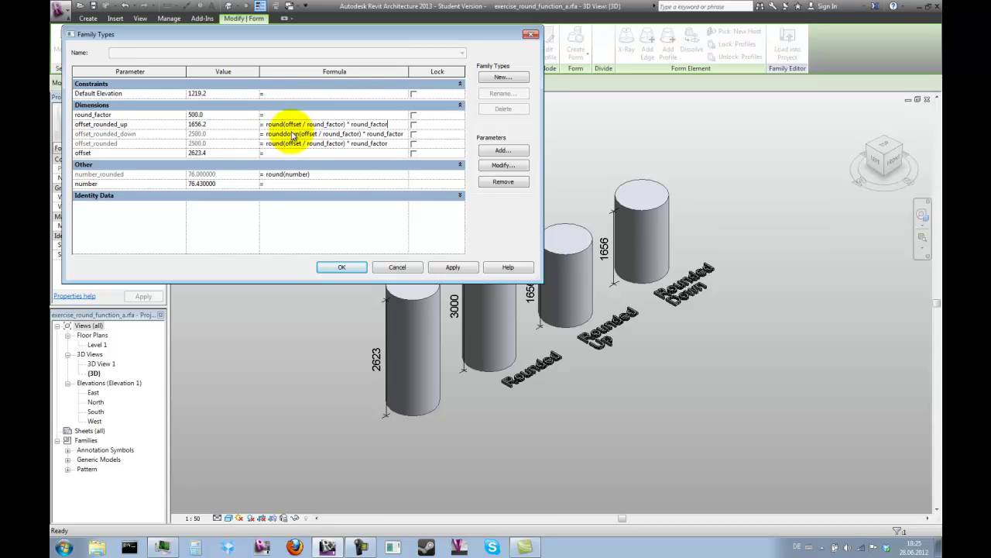
click(284, 124)
text(up)
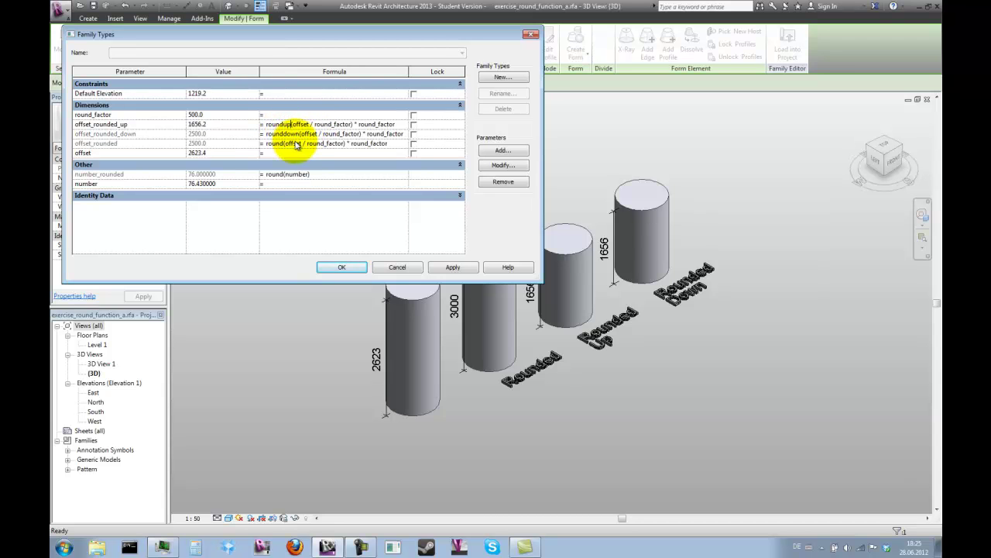
Step: Apply the formulas so cylinders read 2500, 3000 and 2500, then select the leftmost cylinder's top face
click(343, 268)
click(407, 280)
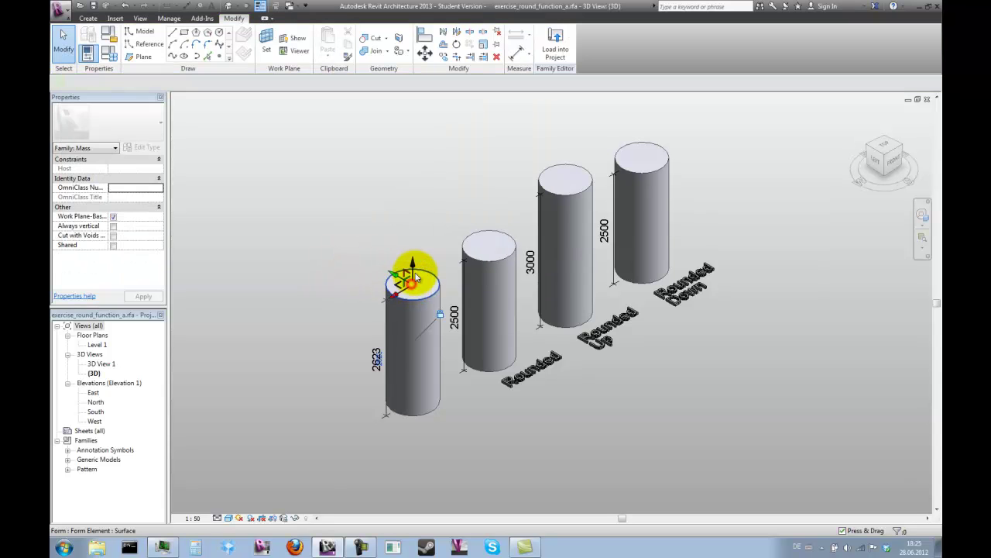